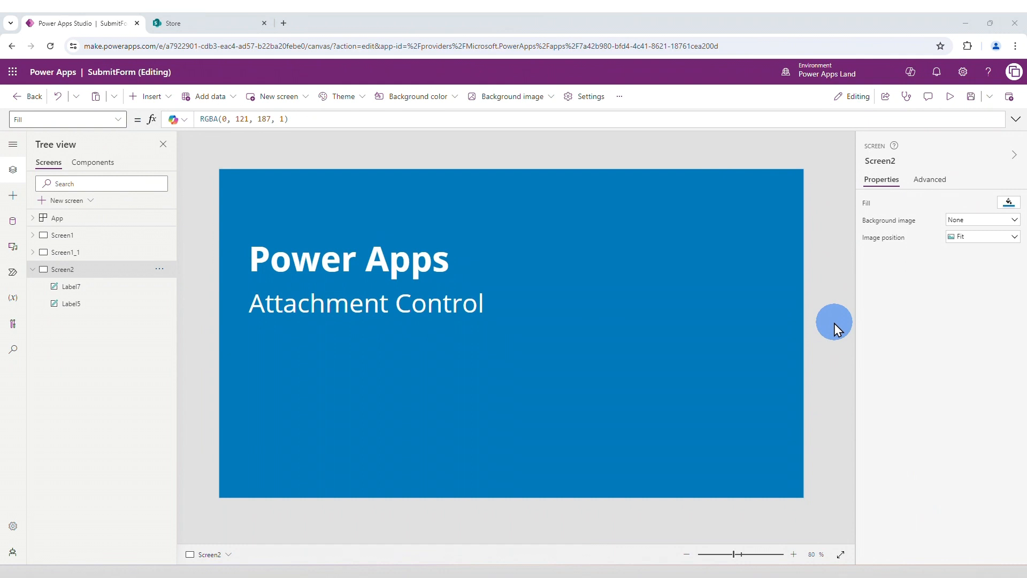
# Step: Switch to the SharePoint Store site
pyautogui.hotkey('ctrl', 'Tab')
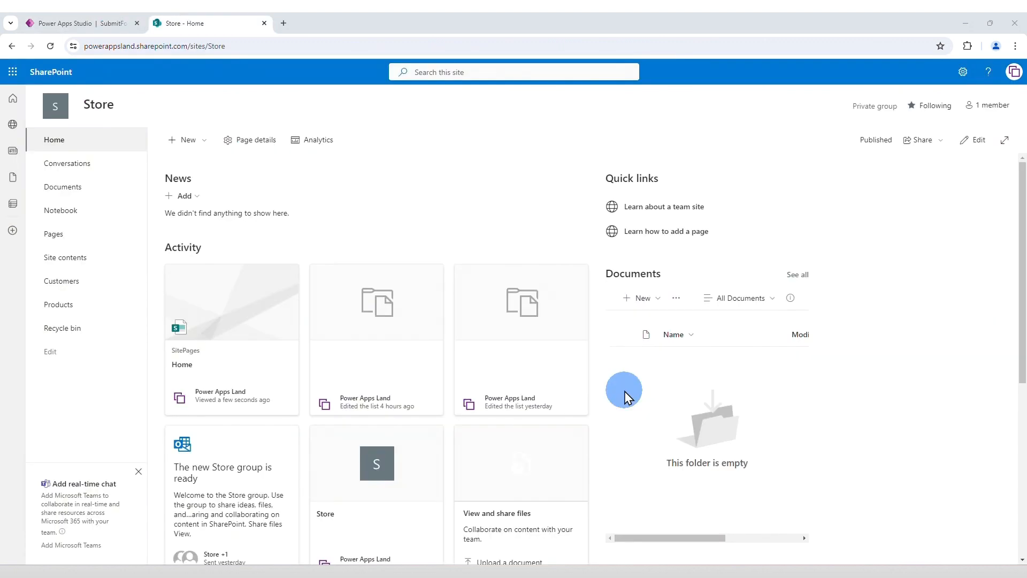
pyautogui.click(194, 144)
pyautogui.click(187, 161)
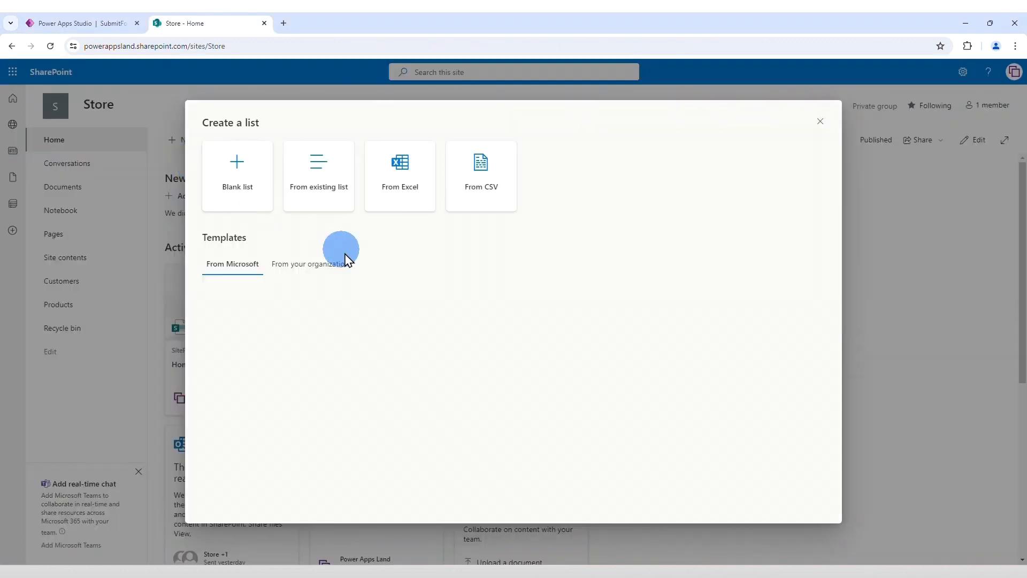
pyautogui.click(234, 184)
pyautogui.click(233, 180)
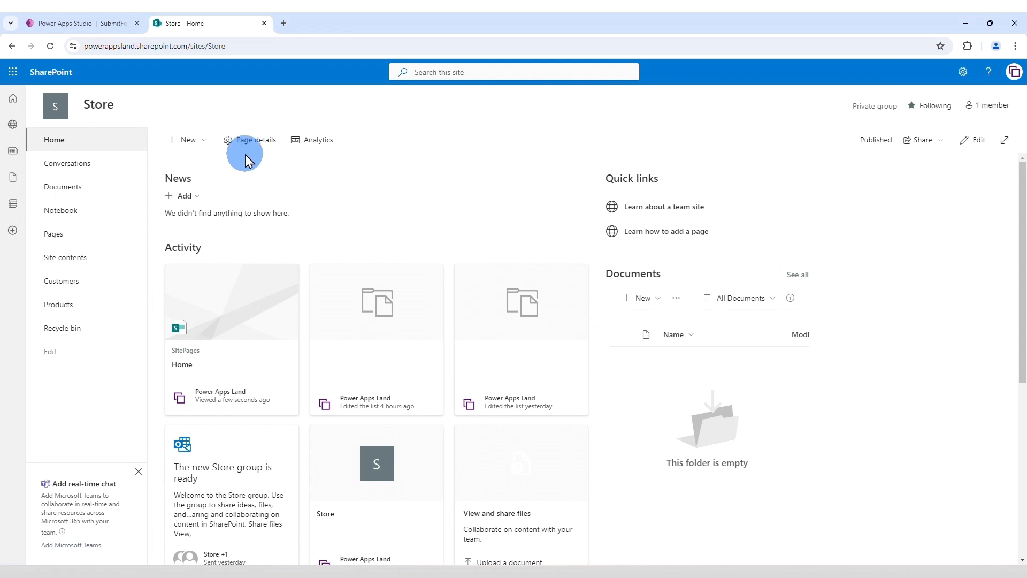
# Step: Create a blank list named Uploads on the Store site
pyautogui.click(192, 141)
pyautogui.click(190, 165)
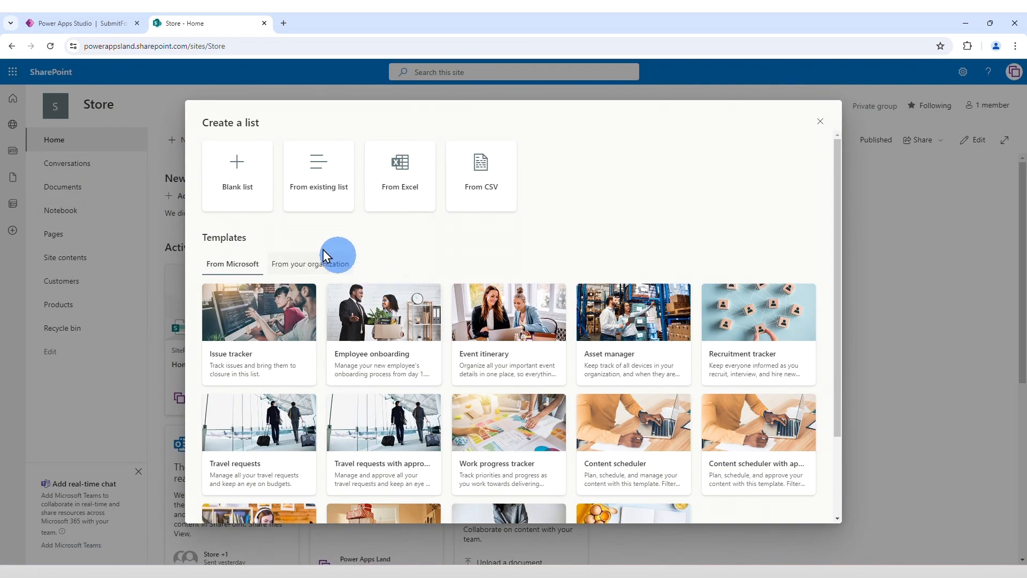
pyautogui.click(245, 180)
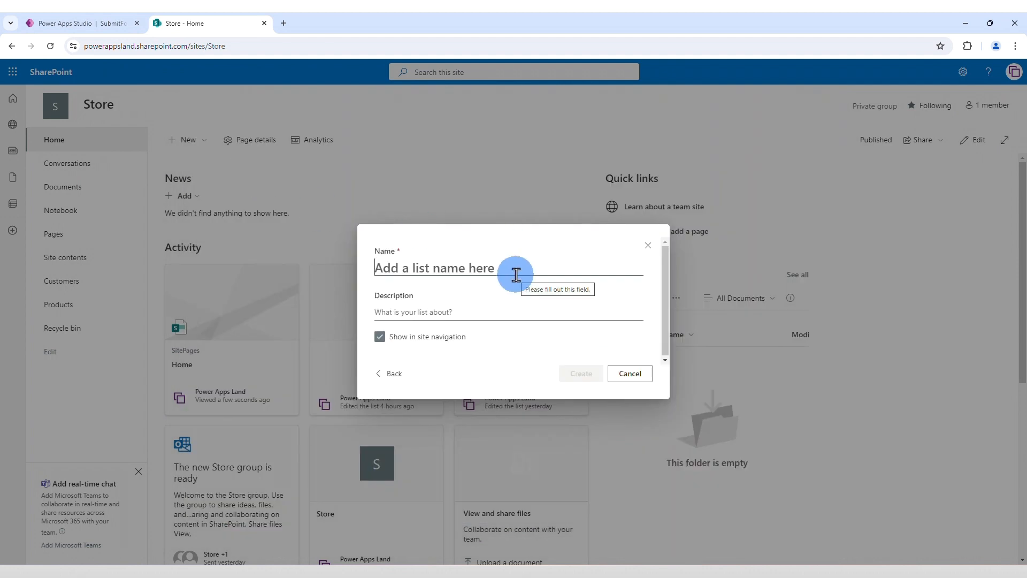
pyautogui.write('Uploads')
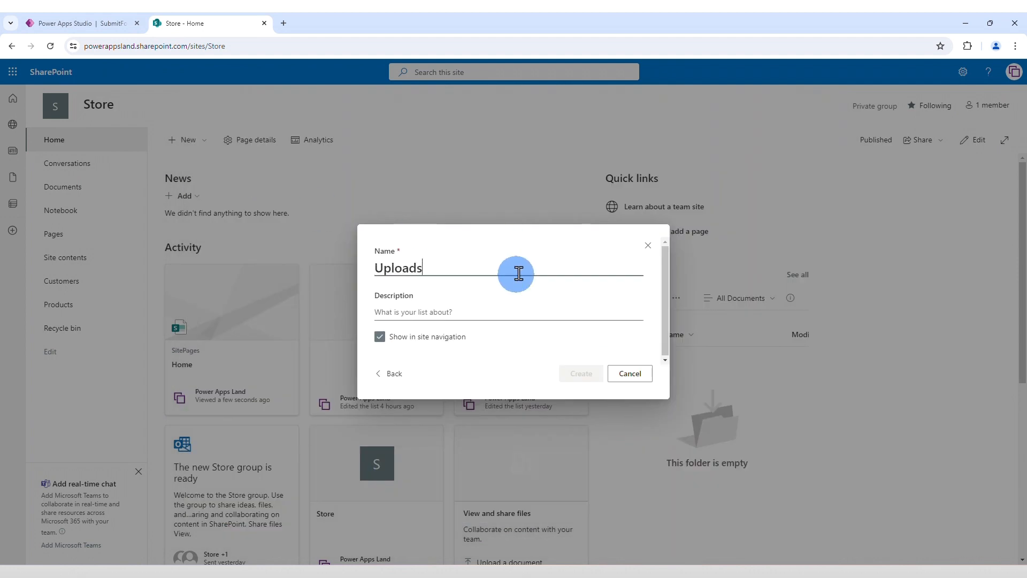
pyautogui.click(580, 375)
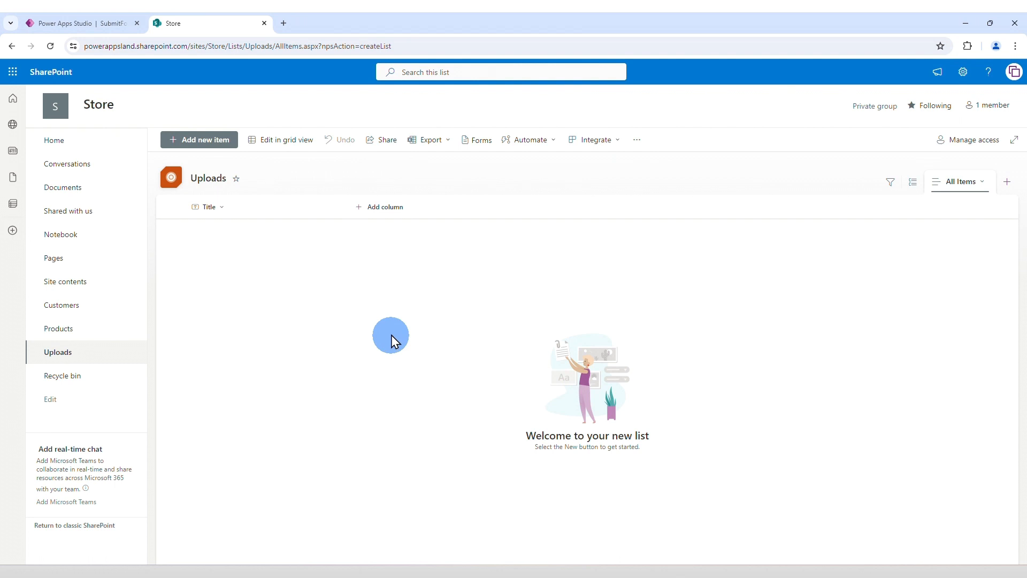
# Step: Show the Attachments column in the Uploads list's All Items view
pyautogui.click(370, 207)
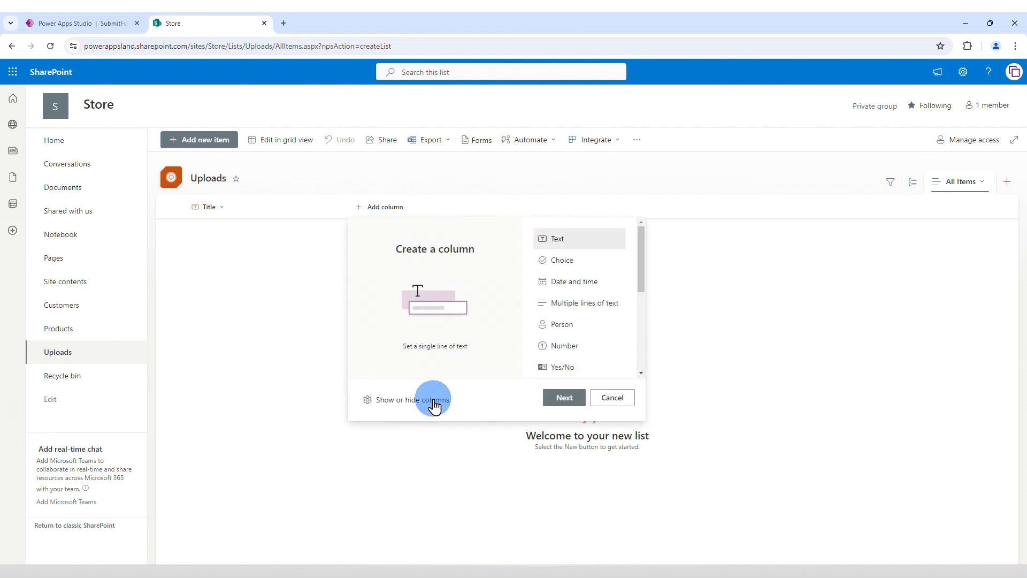
pyautogui.click(423, 401)
pyautogui.click(884, 435)
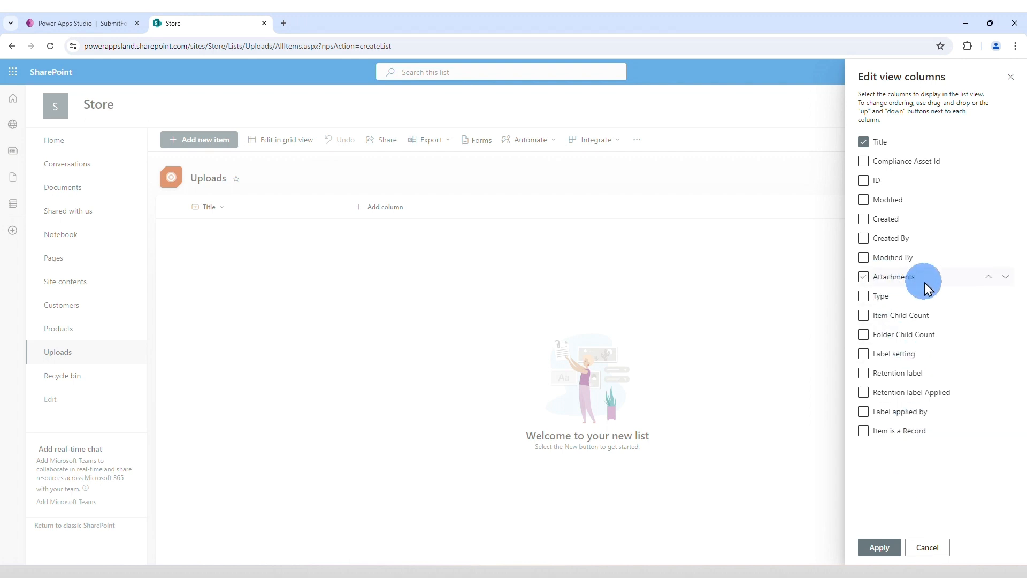
pyautogui.click(864, 277)
pyautogui.click(879, 547)
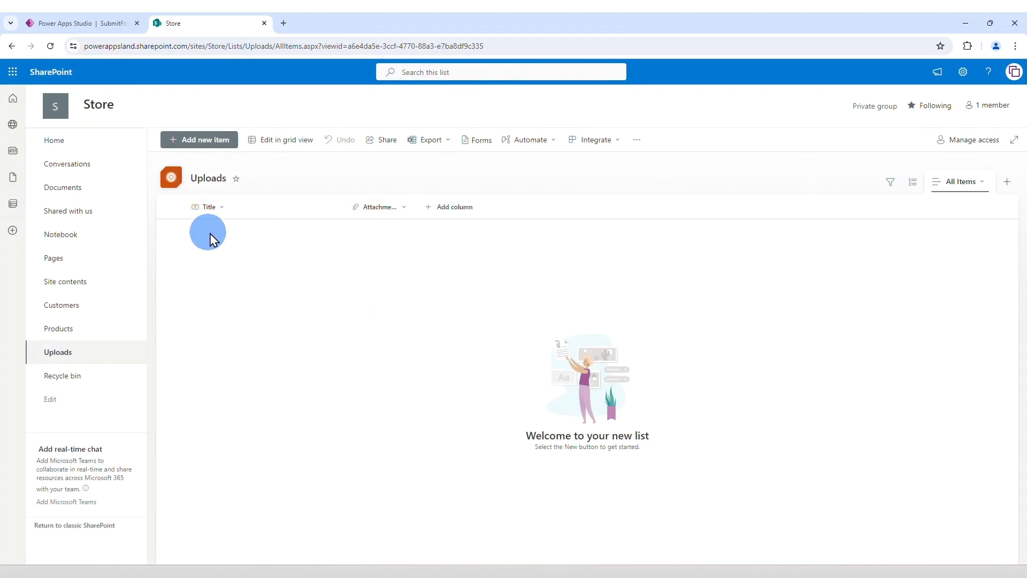
# Step: Switch to Power Apps Studio and add a new blank screen to the SubmitForm app
pyautogui.click(80, 26)
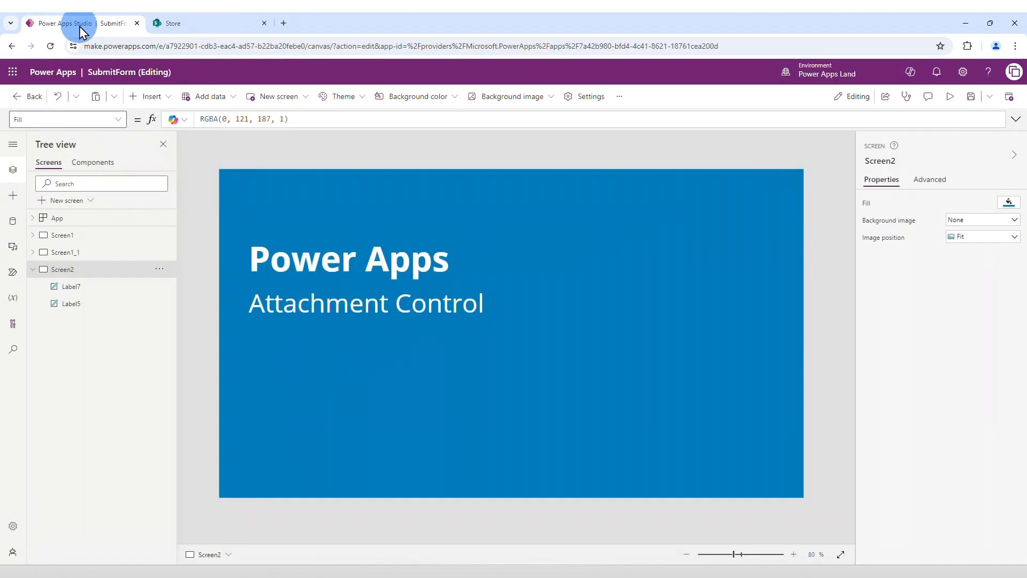
pyautogui.click(66, 201)
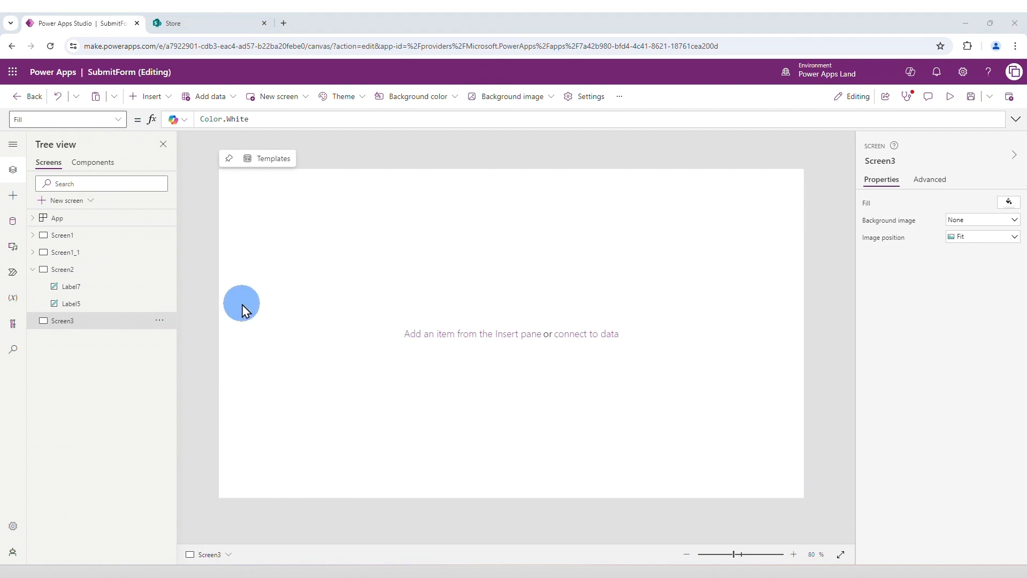
# Step: Add the Uploads list from the SharePoint Store site to the app as a data source
pyautogui.click(13, 226)
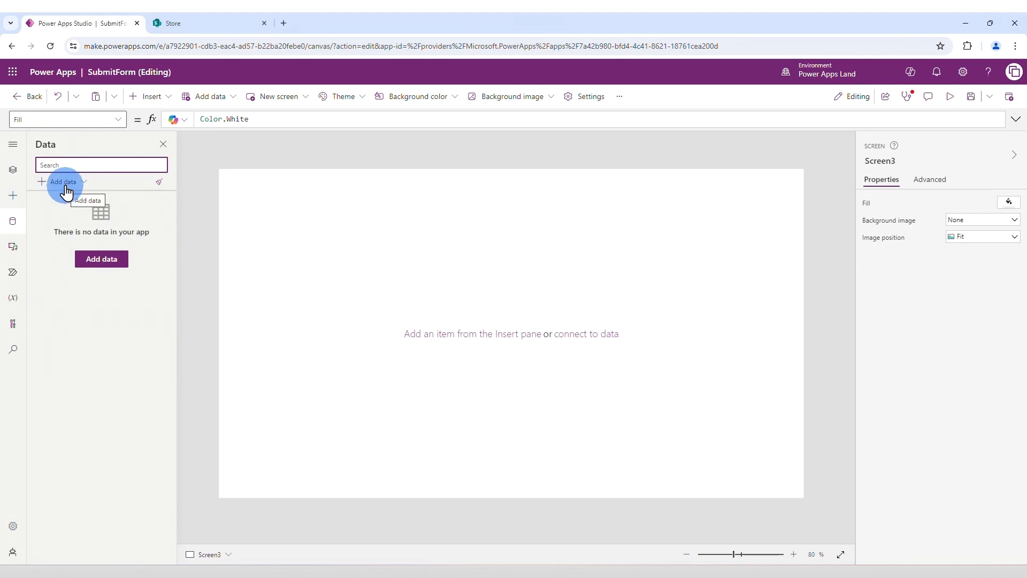
pyautogui.click(64, 183)
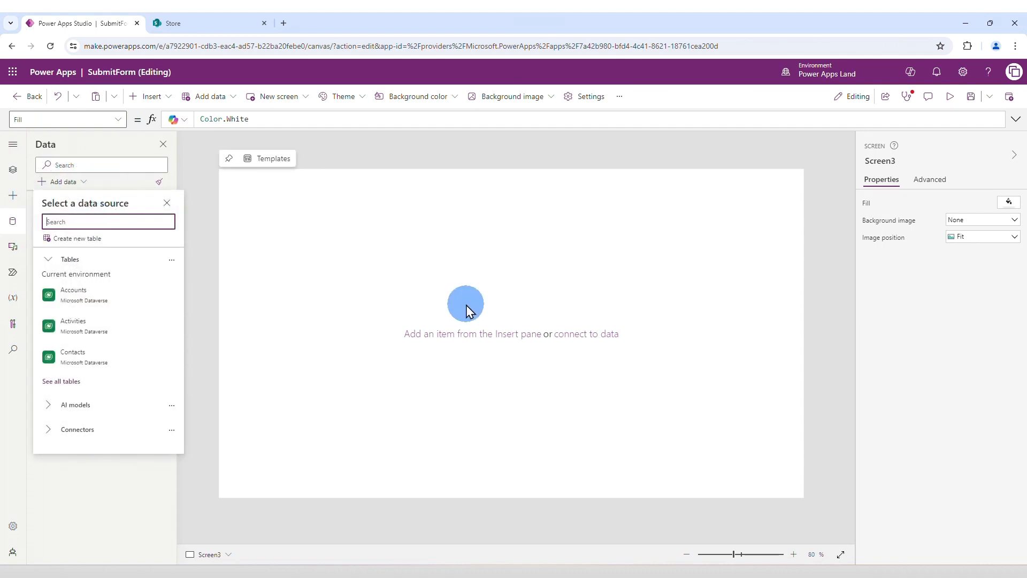
pyautogui.write('sharepoint')
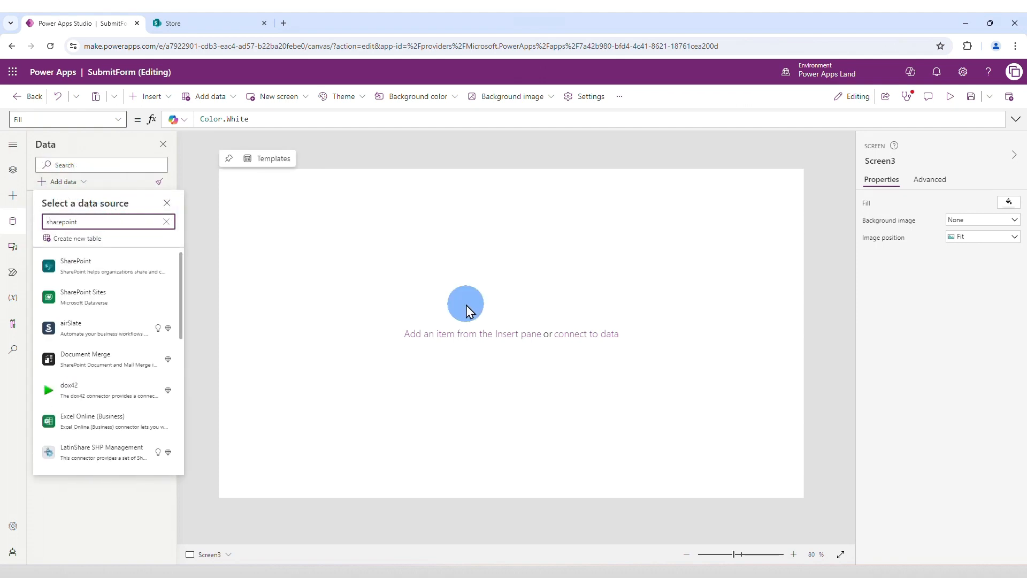
pyautogui.click(97, 267)
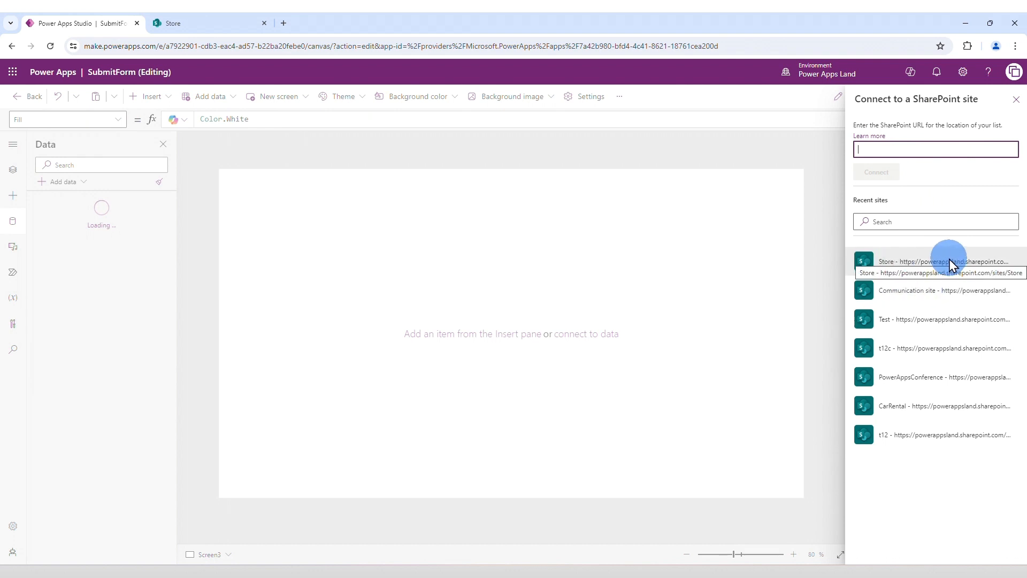
pyautogui.click(921, 262)
pyautogui.click(937, 219)
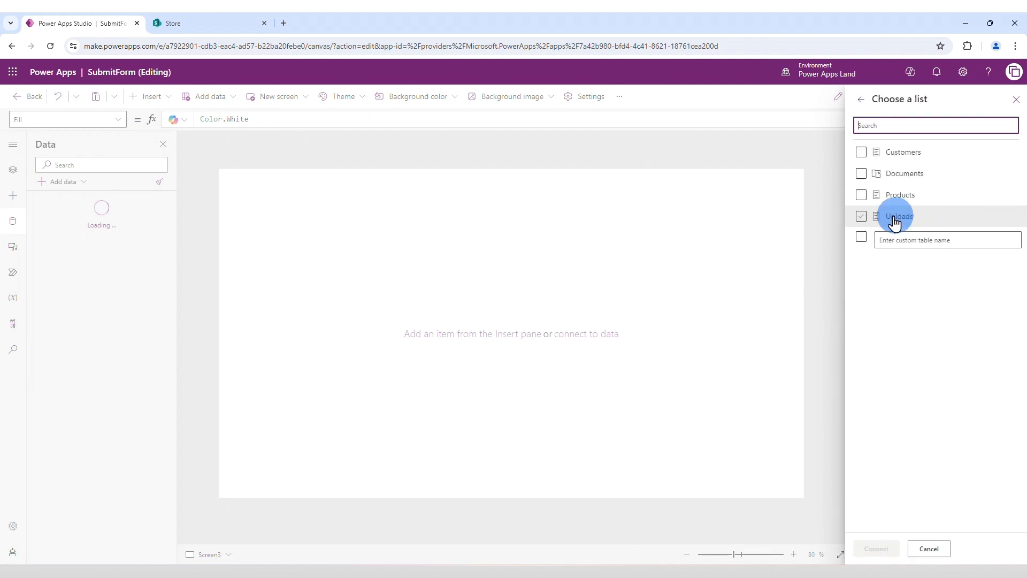
pyautogui.click(861, 218)
pyautogui.click(876, 549)
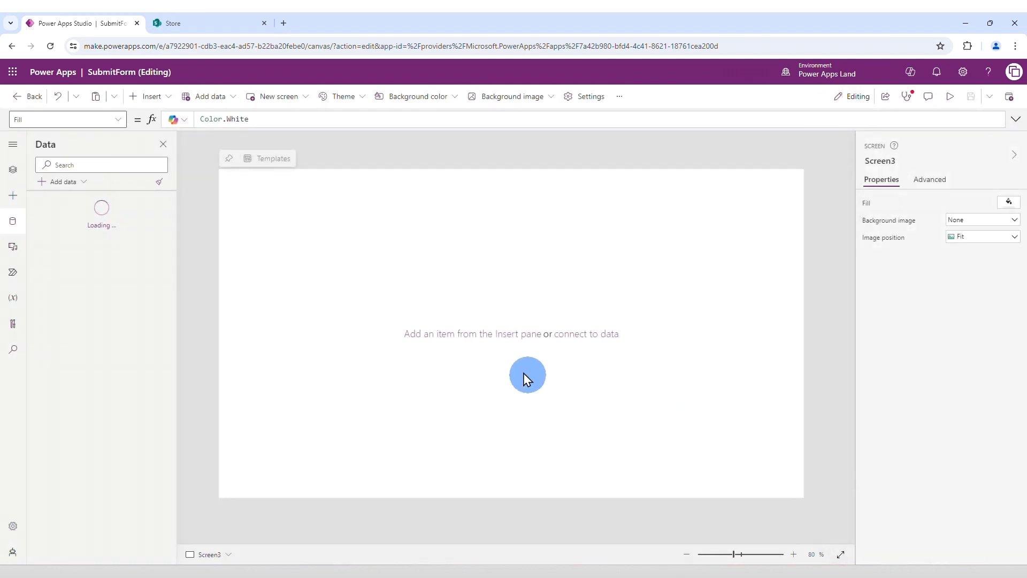
pyautogui.moveTo(54, 210)
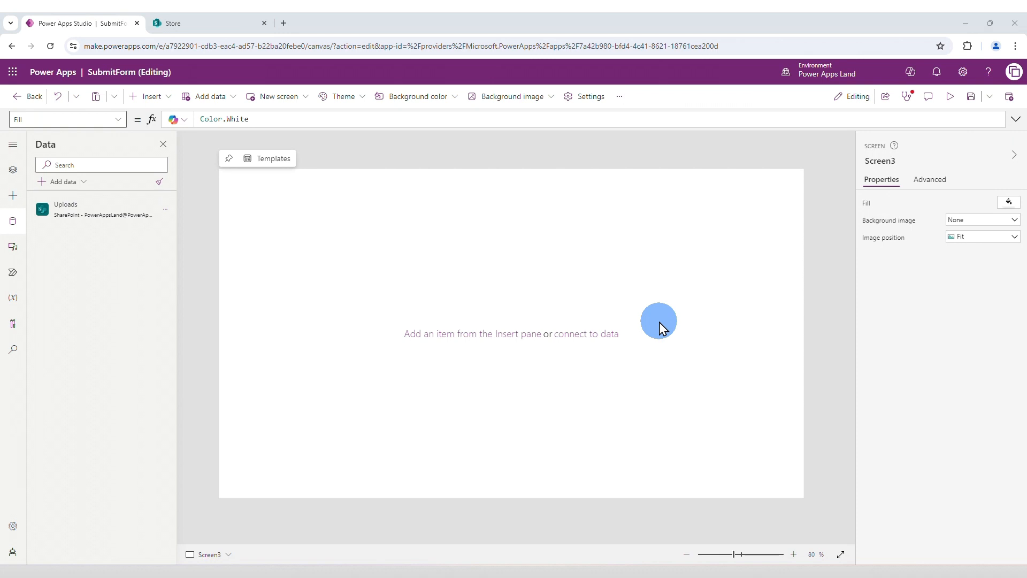
# Step: Insert an edit form on the blank screen and connect it to the Uploads data source
pyautogui.click(149, 97)
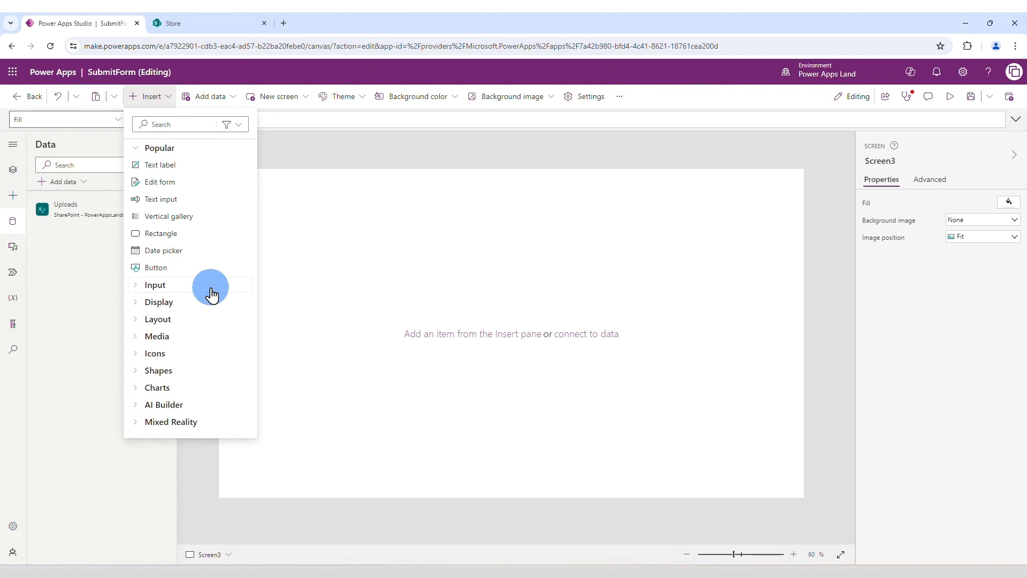
pyautogui.click(174, 184)
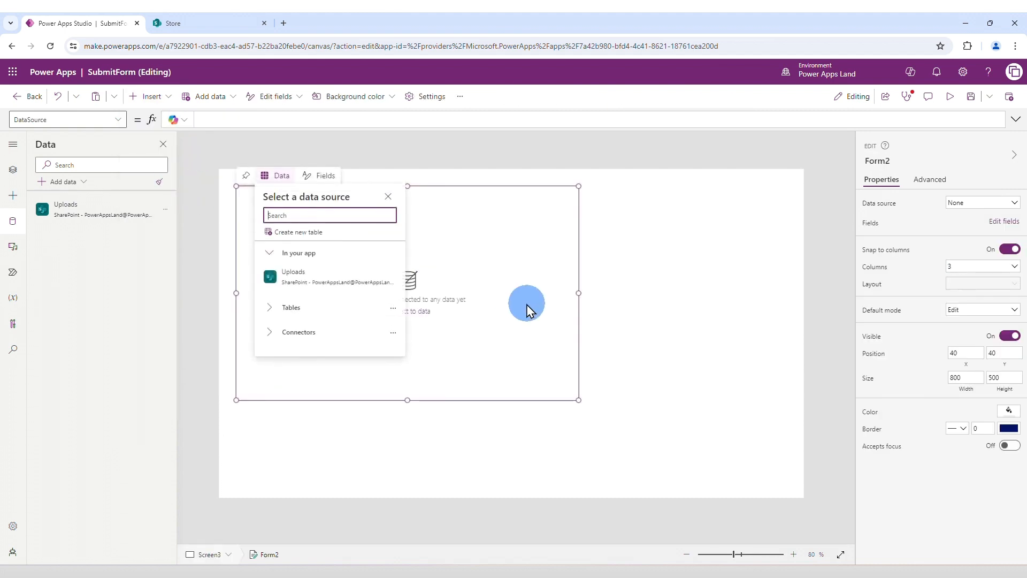
pyautogui.moveTo(344, 277)
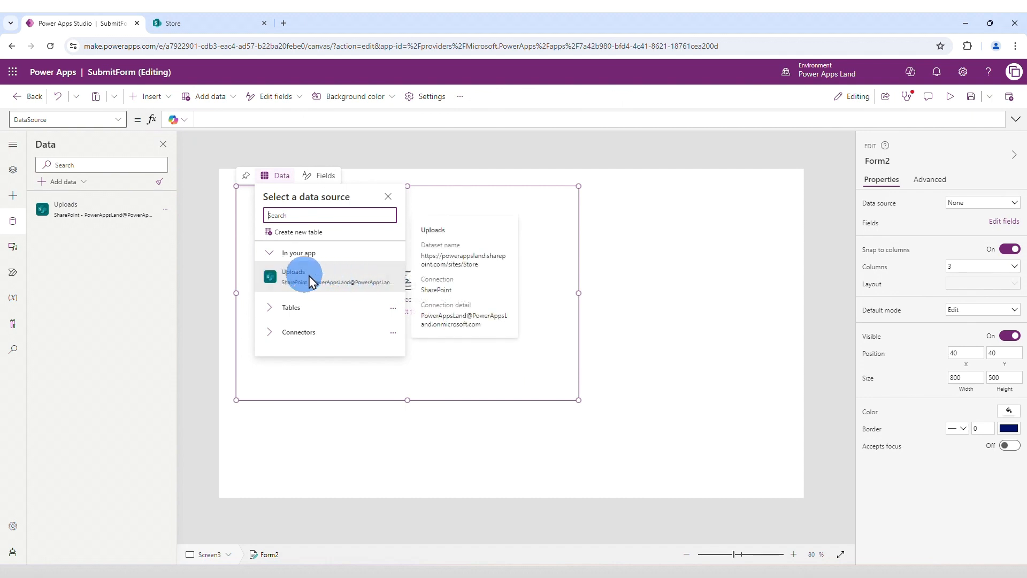
pyautogui.click(345, 280)
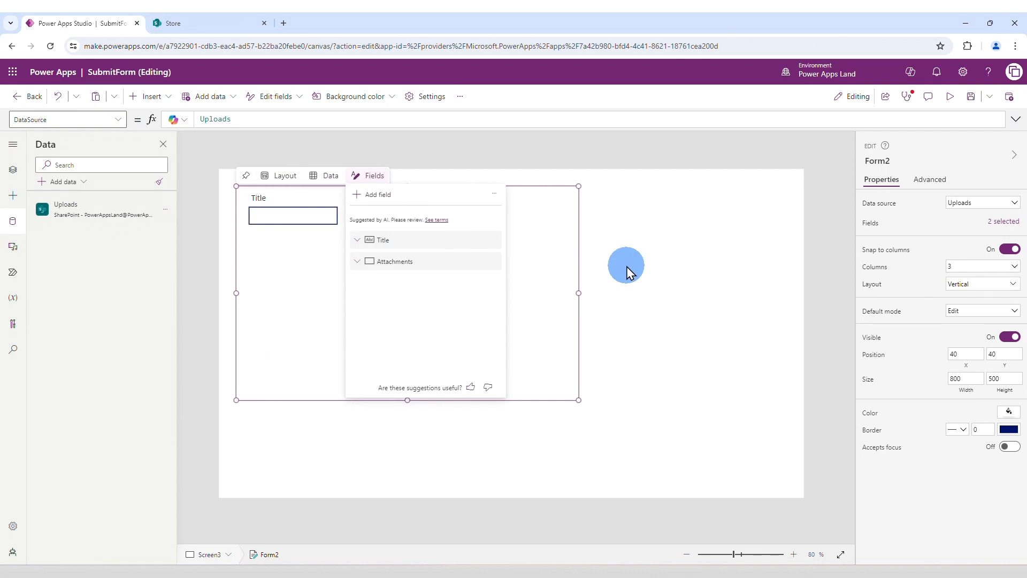
pyautogui.click(524, 336)
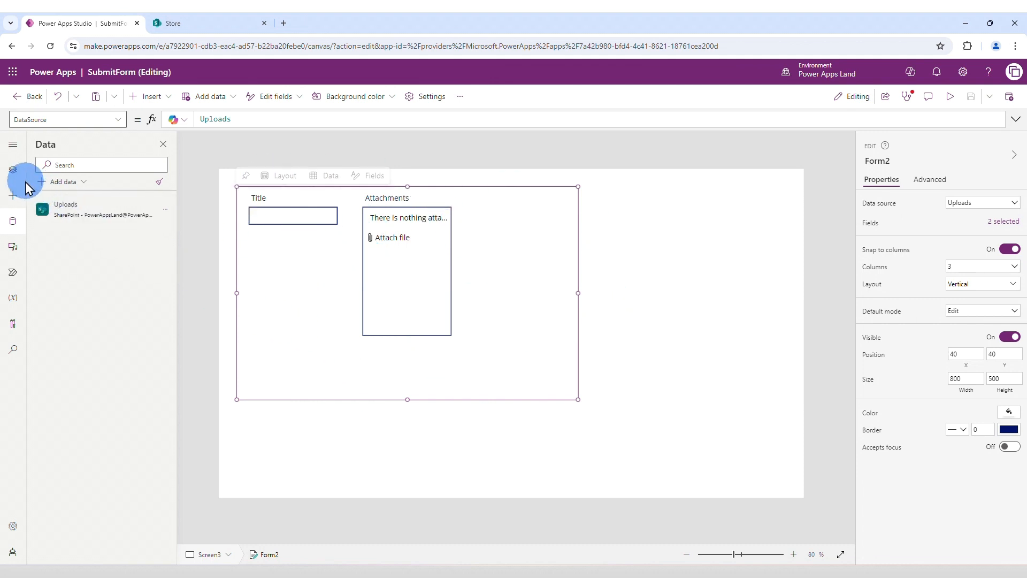
# Step: Insert a button below the form on Screen3, sized about 205 by 81, and set its text to Save
pyautogui.click(13, 171)
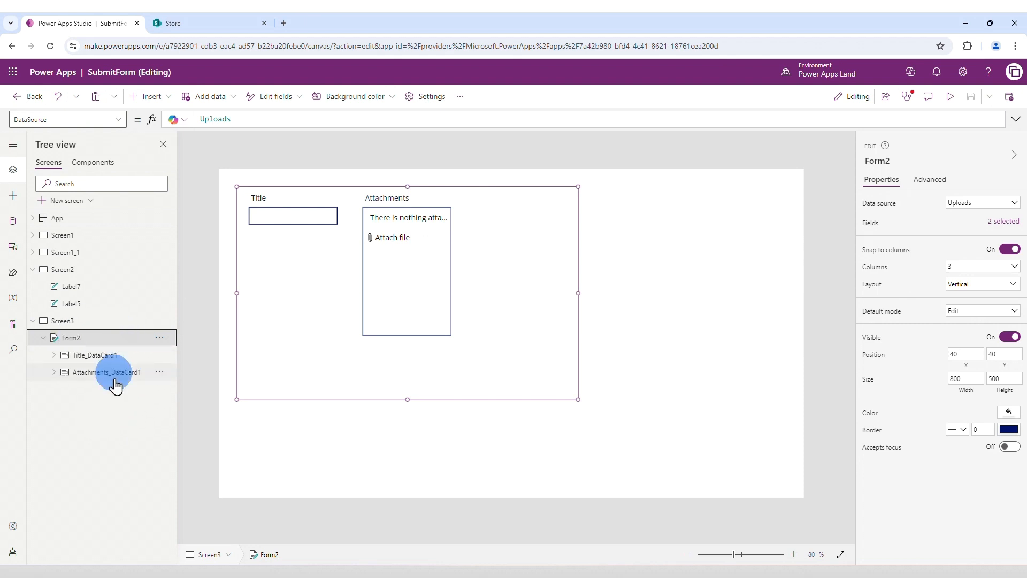
pyautogui.click(137, 379)
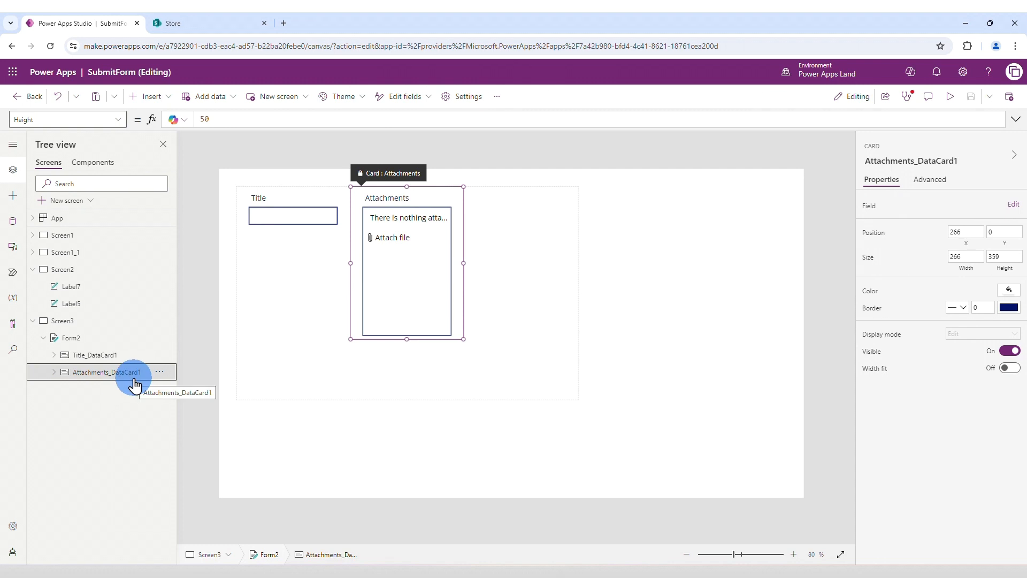
pyautogui.click(529, 314)
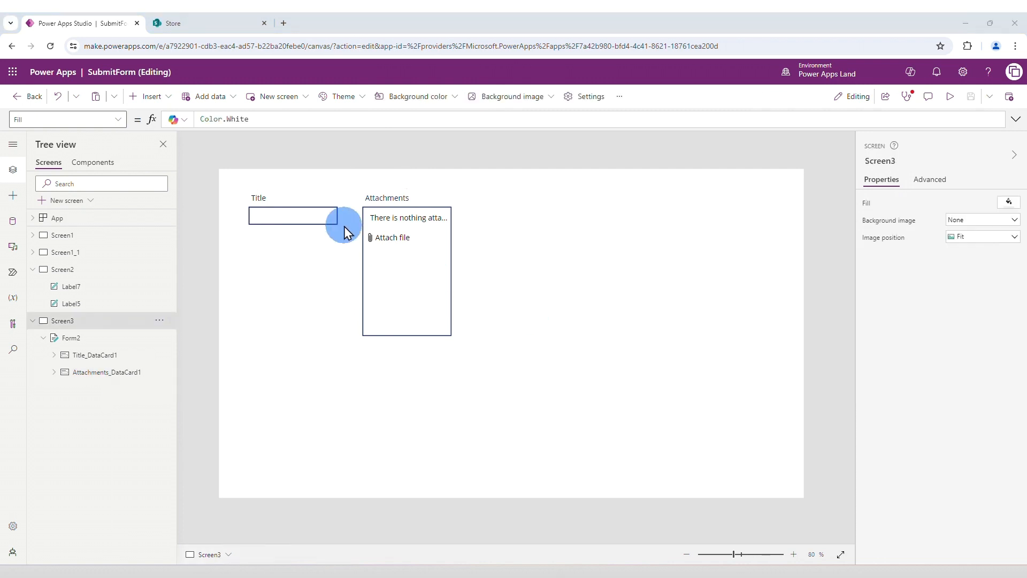
pyautogui.click(151, 96)
pyautogui.click(178, 201)
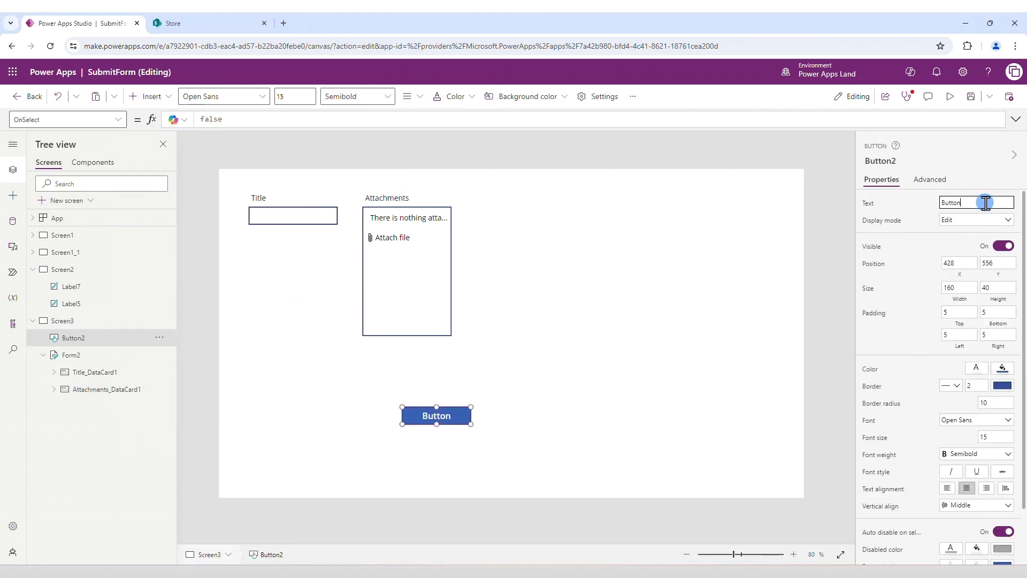
pyautogui.doubleClick(985, 203)
pyautogui.write('Save')
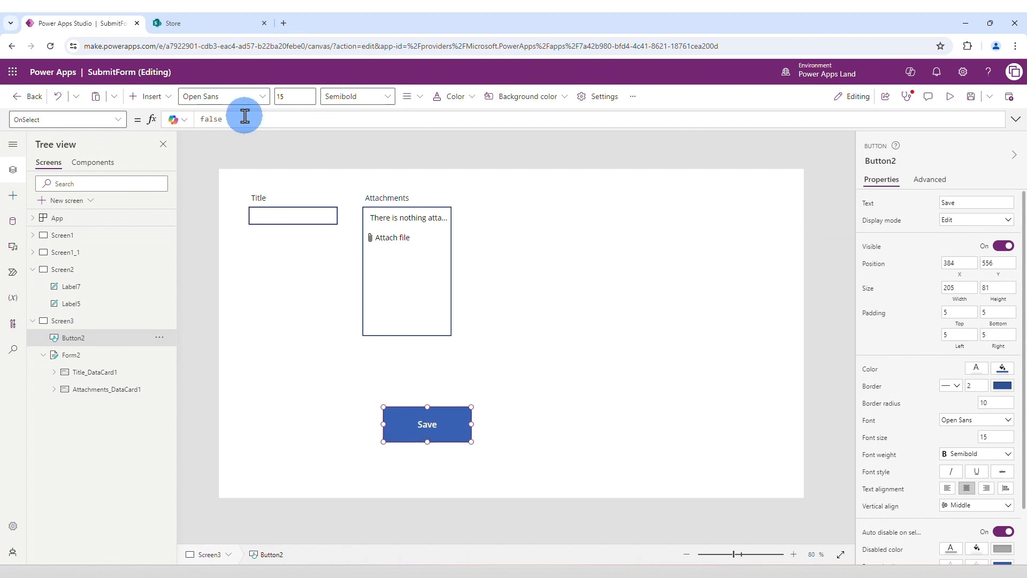
# Step: Replace the Save button's OnSelect value false with a SubmitForm call on Form2
pyautogui.click(244, 116)
pyautogui.moveTo(264, 118); pyautogui.dragTo(195, 119)
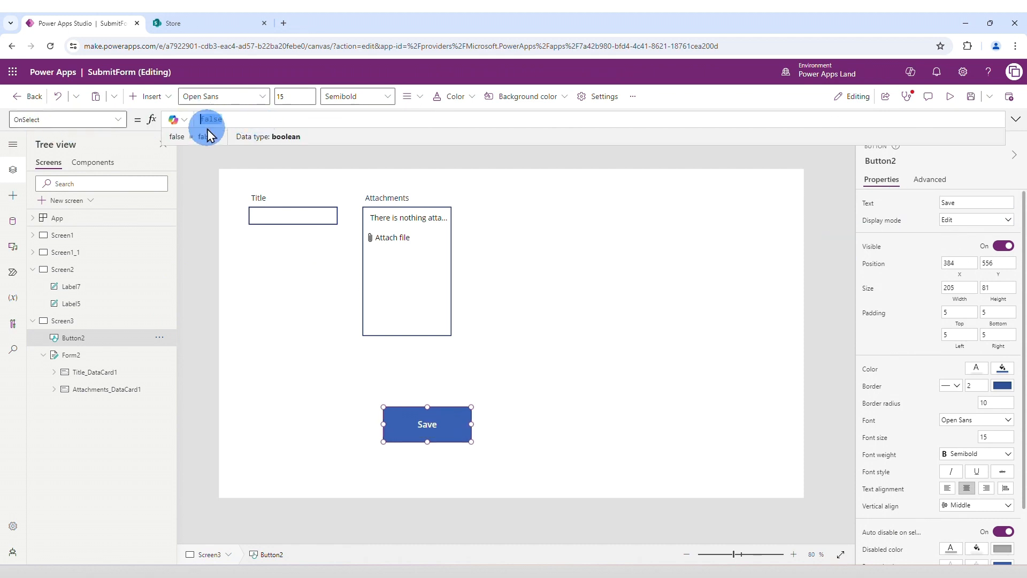
pyautogui.write('Submin')
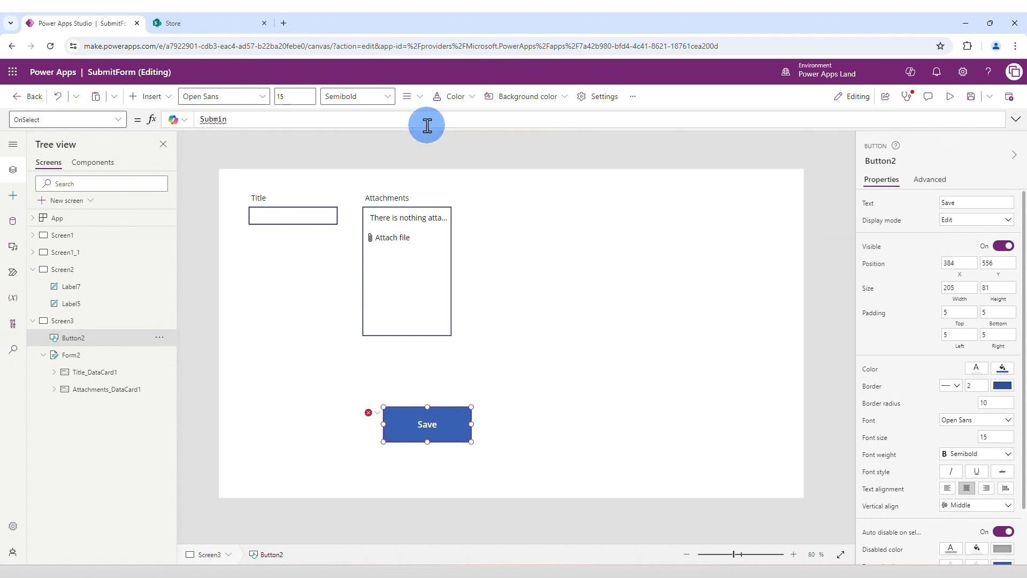
pyautogui.press('BackSpace')
pyautogui.write('t')
pyautogui.click(421, 126)
pyautogui.write('(')
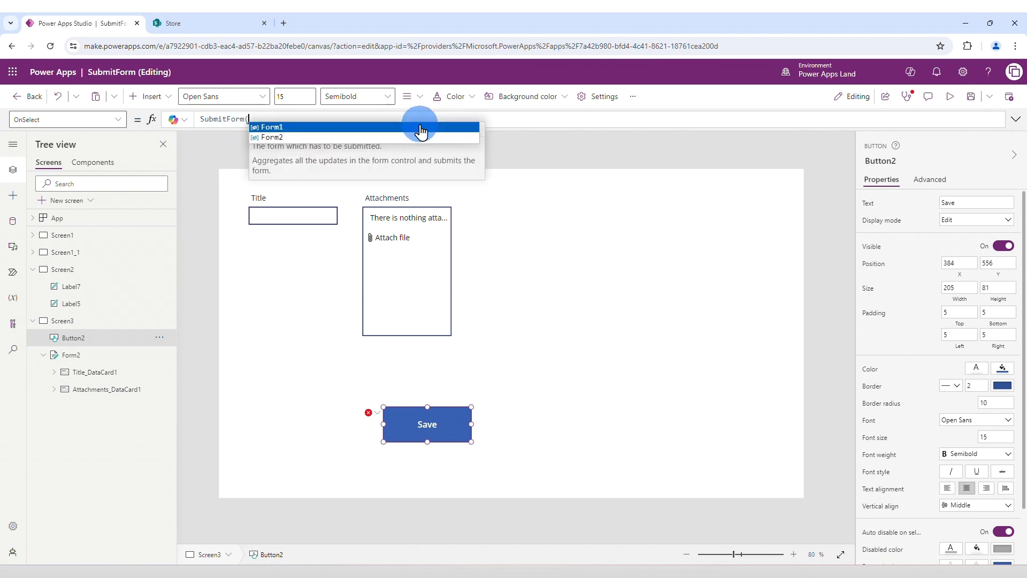
pyautogui.click(284, 138)
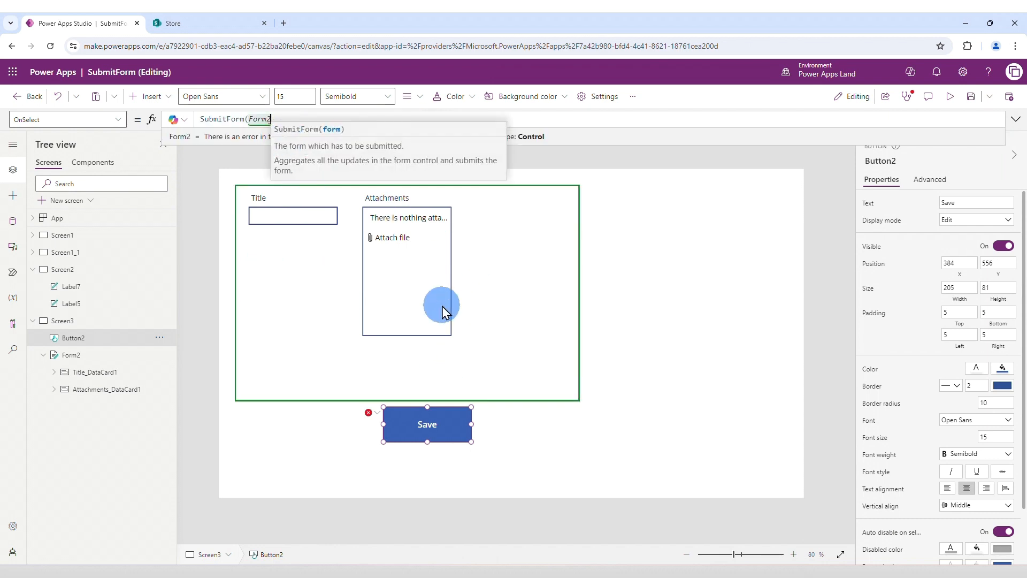
# Step: Extend the Save button's OnSelect formula with ResetForm(Form2) after the SubmitForm call, separated by a semicolon
pyautogui.write('); Re')
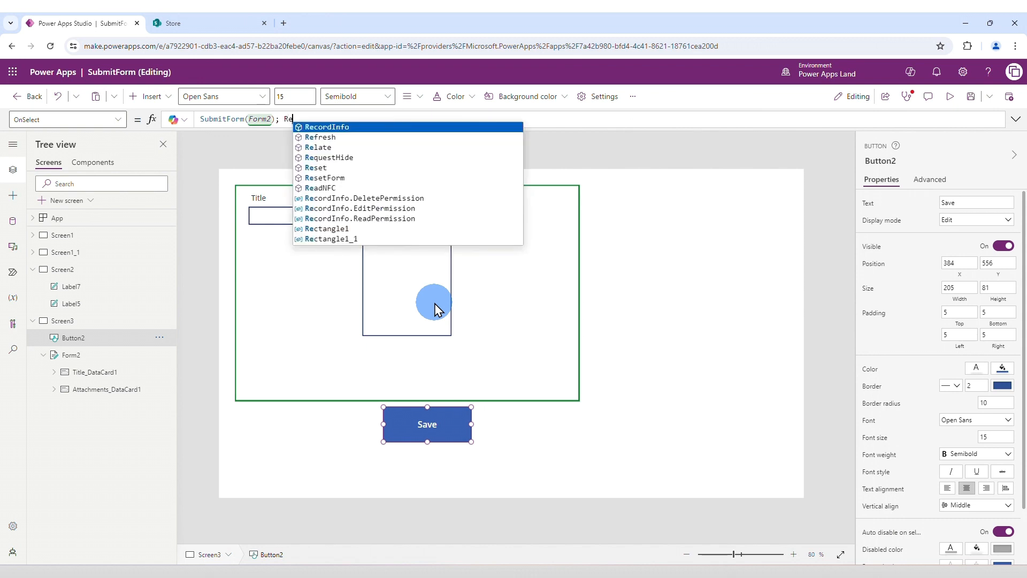
pyautogui.write('s')
pyautogui.click(342, 137)
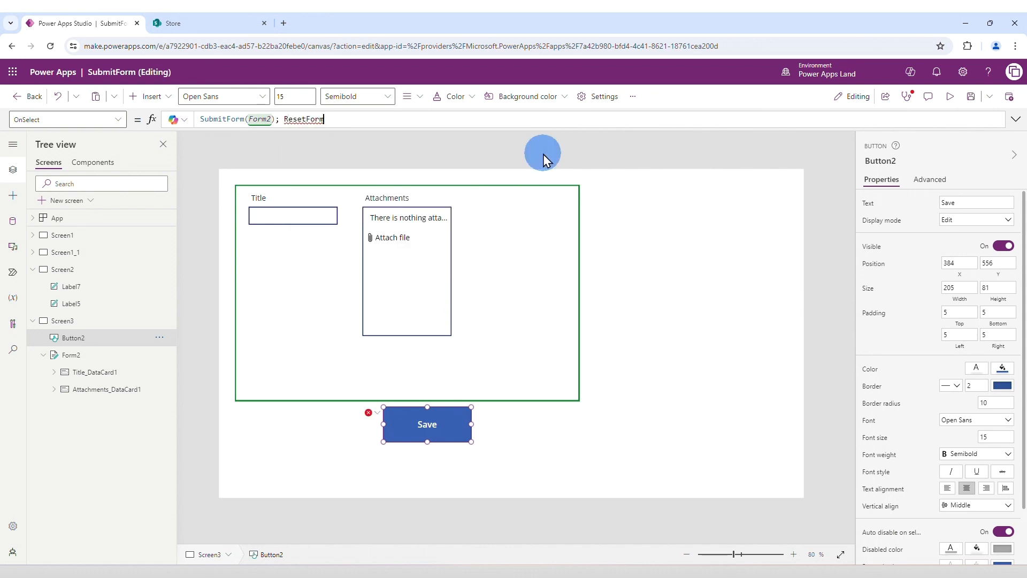
pyautogui.write('(Form2')
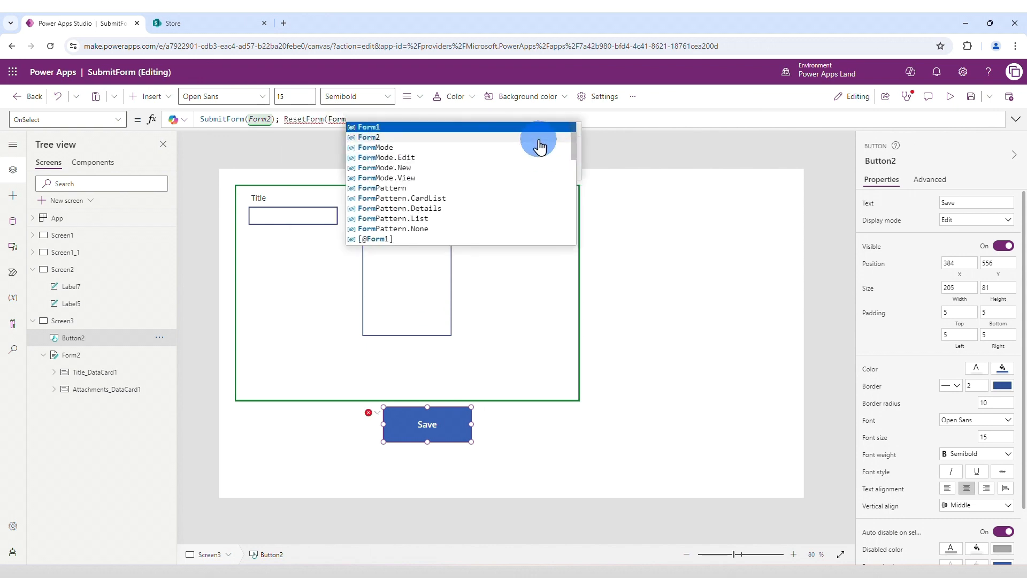
pyautogui.click(676, 251)
# Step: Set the default mode of Form2 to New
pyautogui.click(575, 247)
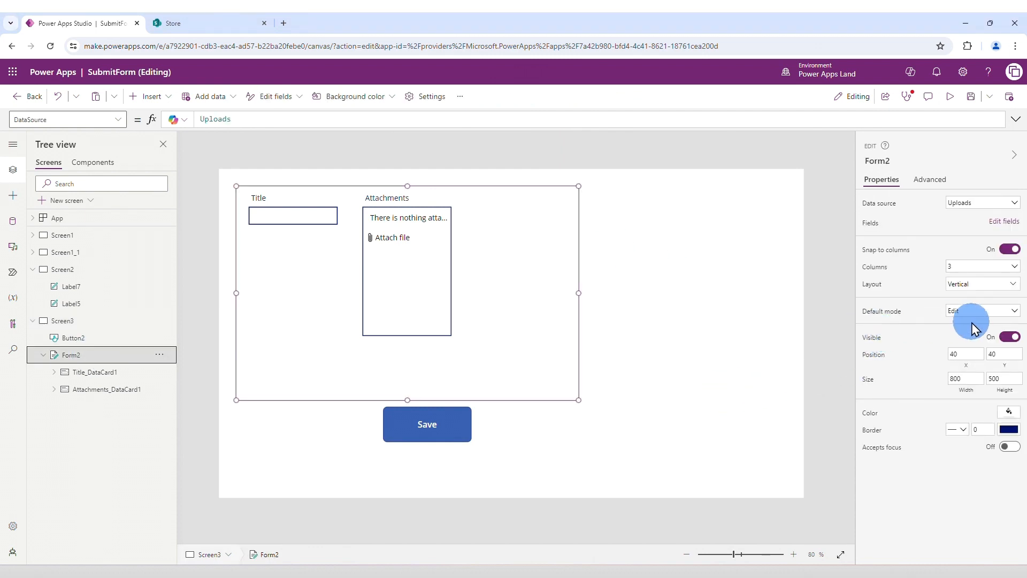
pyautogui.click(1015, 312)
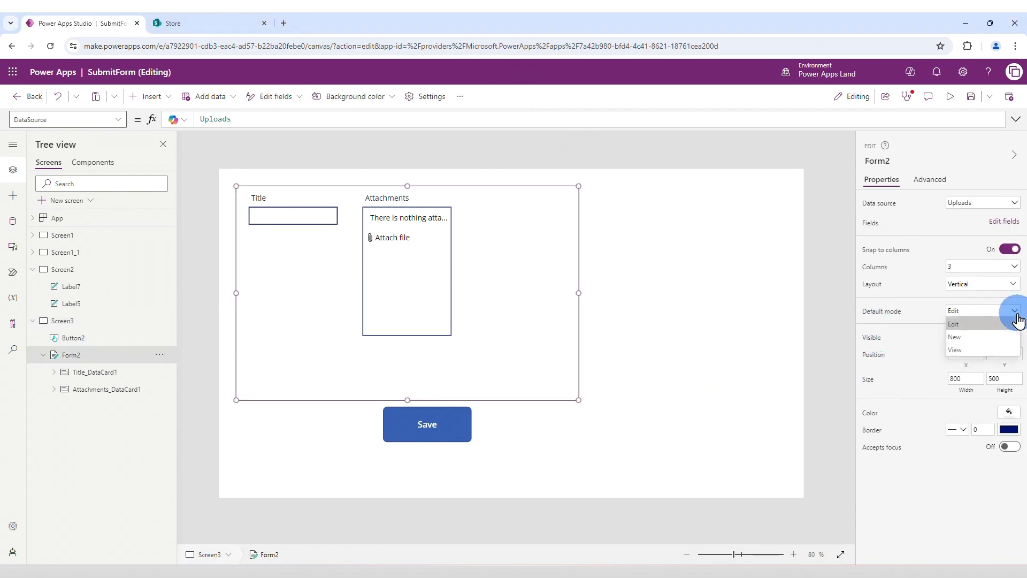
pyautogui.click(963, 337)
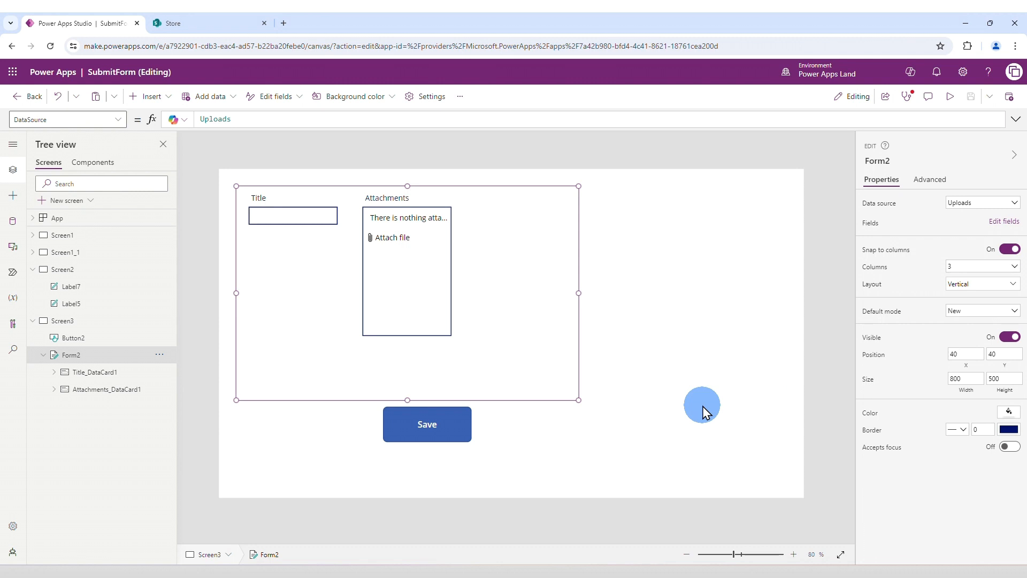
# Step: Preview the app and save a record titled Upload1 with test1.txt attached
pyautogui.click(950, 96)
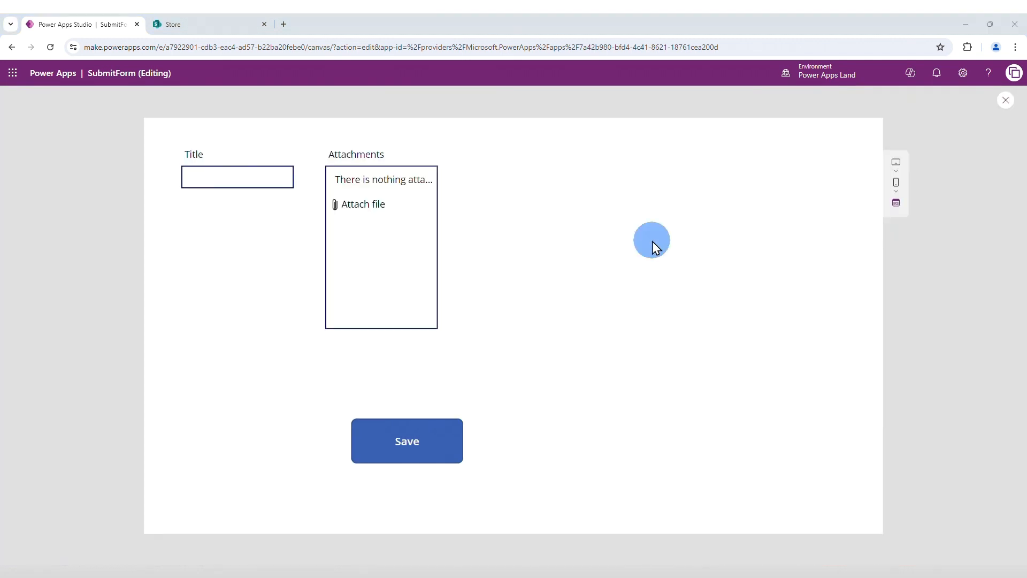
pyautogui.write('Upload1')
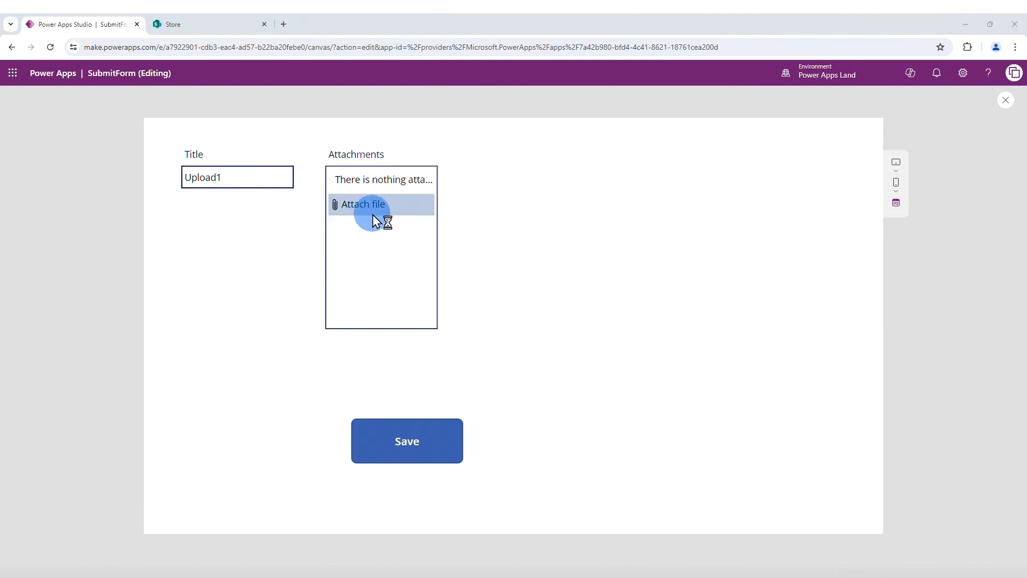
pyautogui.click(369, 209)
pyautogui.doubleClick(172, 99)
pyautogui.click(424, 447)
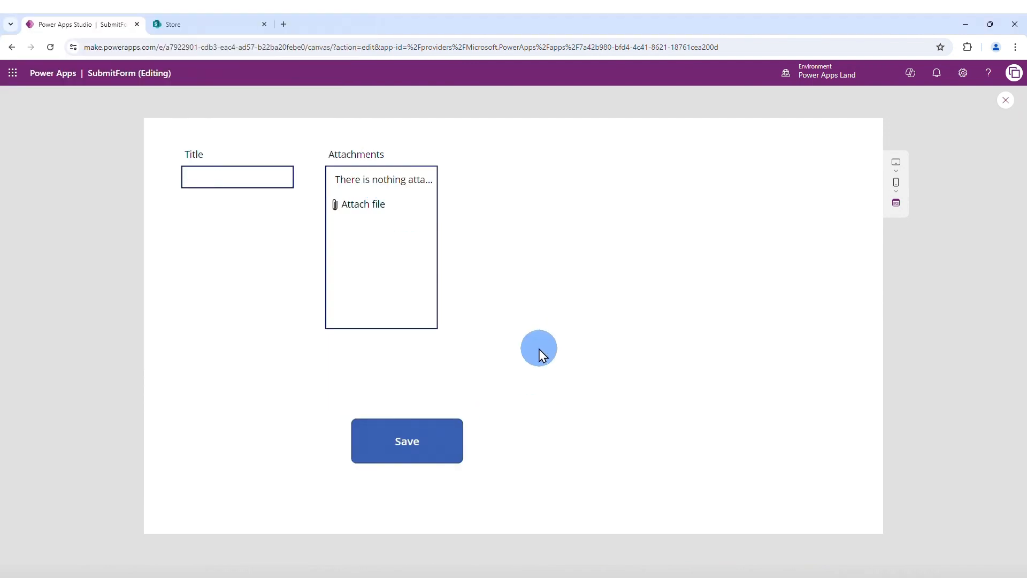
# Step: Switch to the SharePoint Uploads list, refresh it and open the test1.txt attachment of the Upload1 item
pyautogui.hotkey('ctrl', 'Tab')
pyautogui.press('F5')
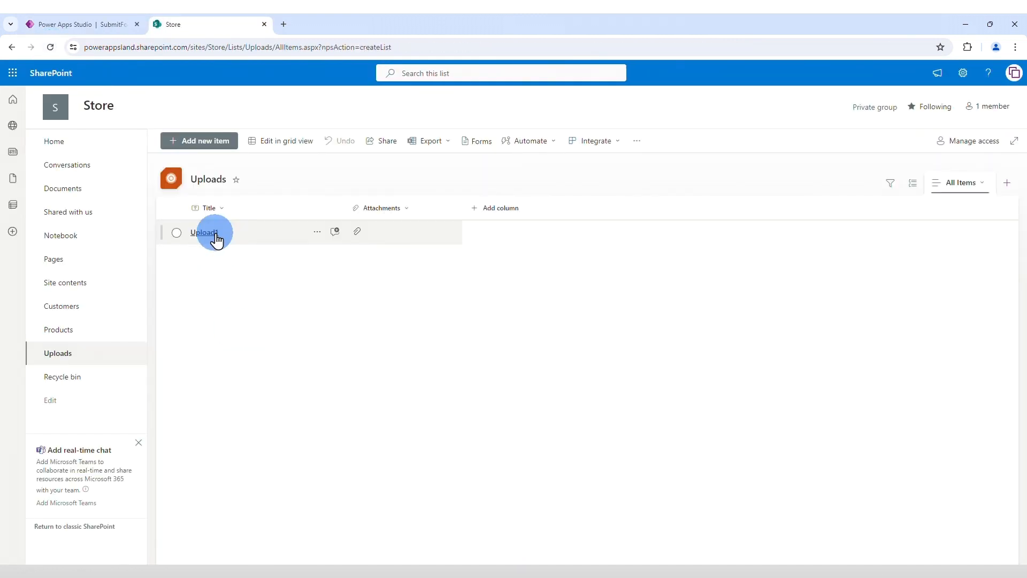
pyautogui.click(361, 234)
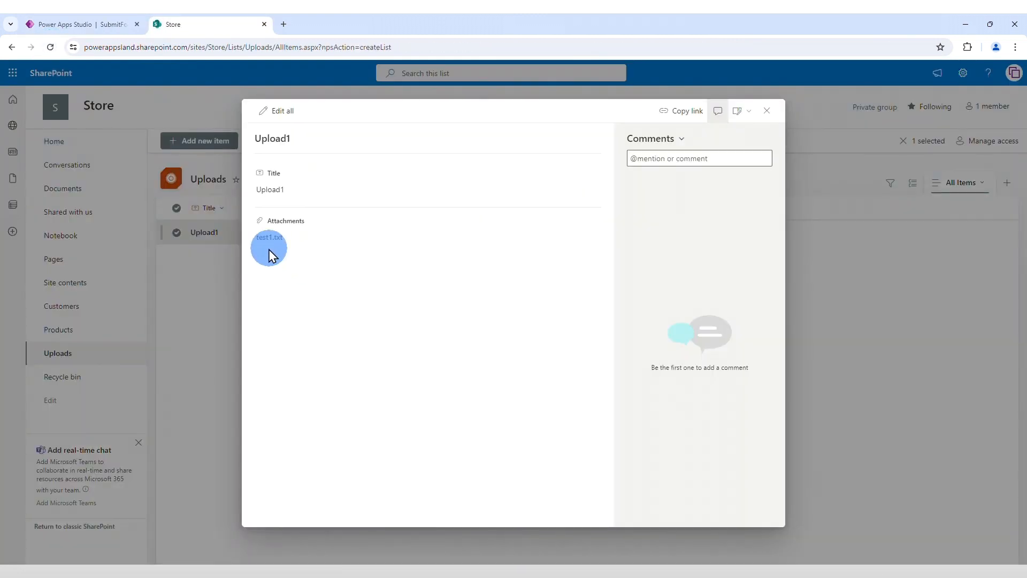
pyautogui.click(268, 237)
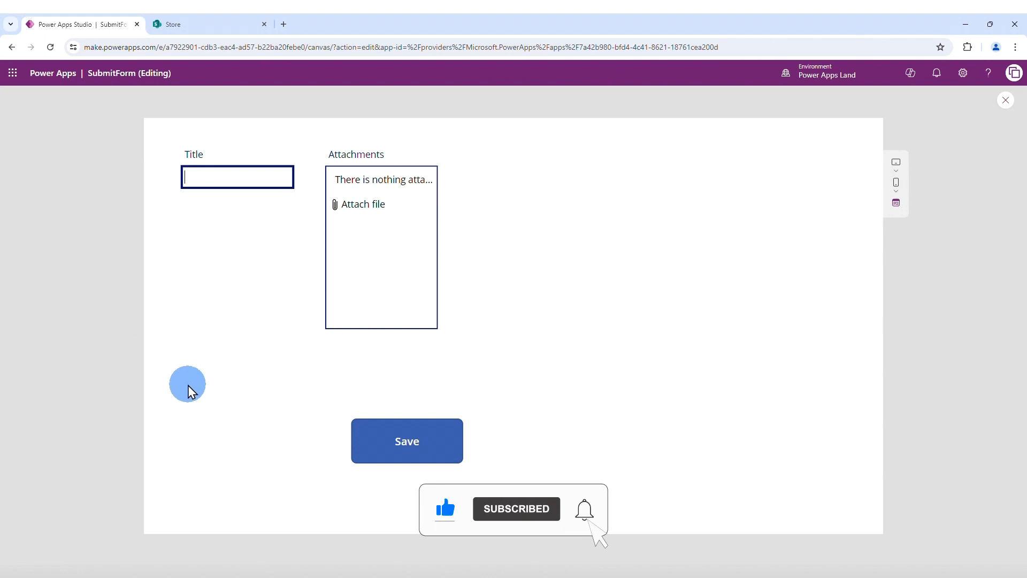
# Step: In the Power Apps preview, save a second record titled Upload2 with test2.txt and logo.png attached
pyautogui.write('Upload2')
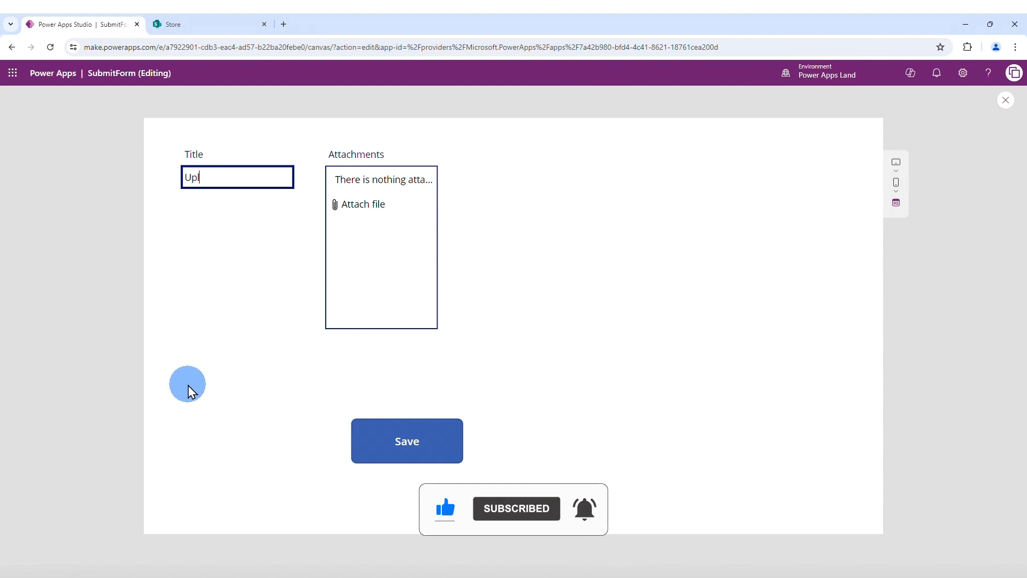
pyautogui.click(199, 397)
pyautogui.click(372, 208)
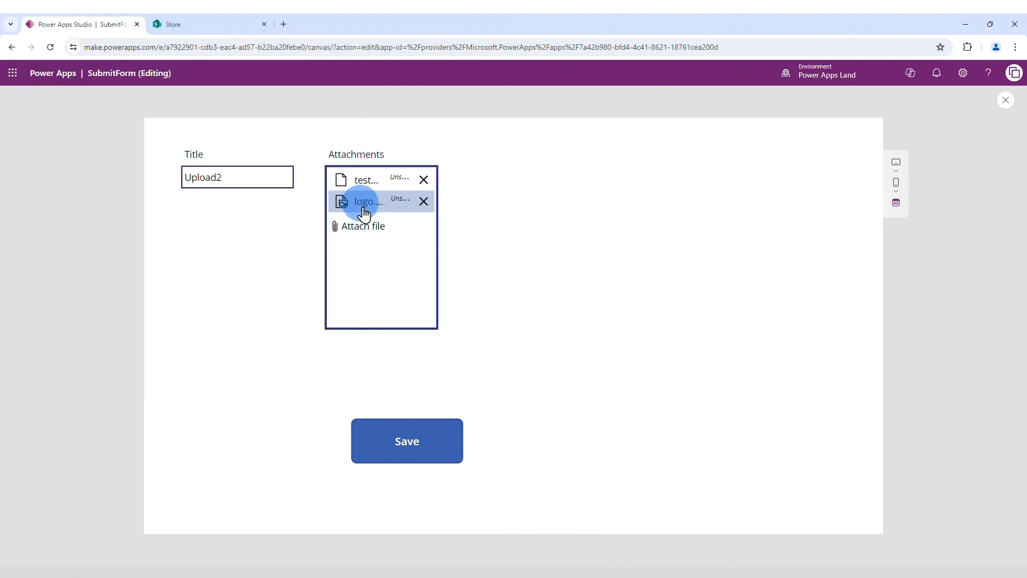
pyautogui.click(411, 436)
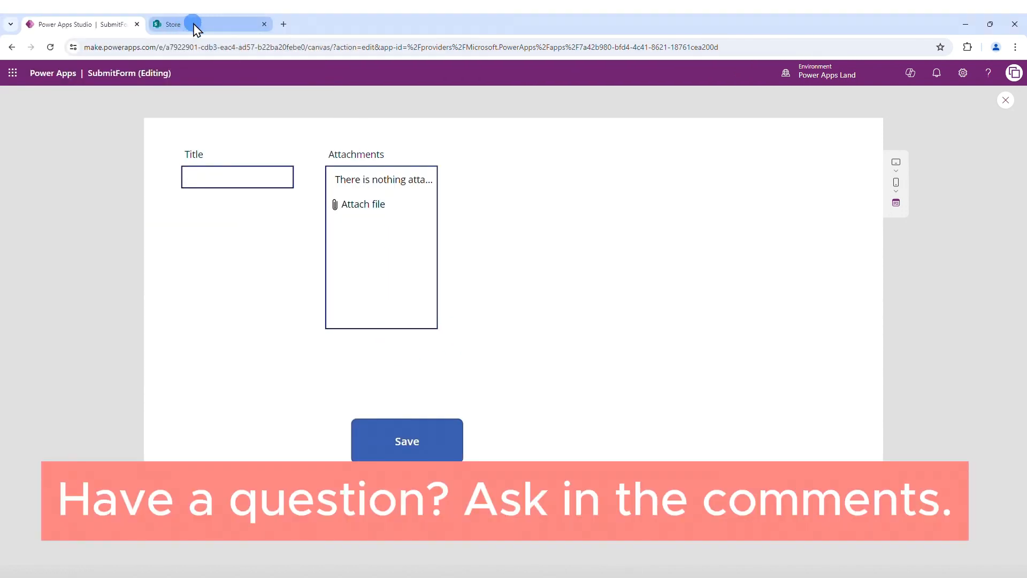
# Step: Switch to the SharePoint Uploads list, refresh it and view Upload2's attachments logo.png and test2.txt, closing each file after viewing
pyautogui.click(195, 28)
pyautogui.press('F5')
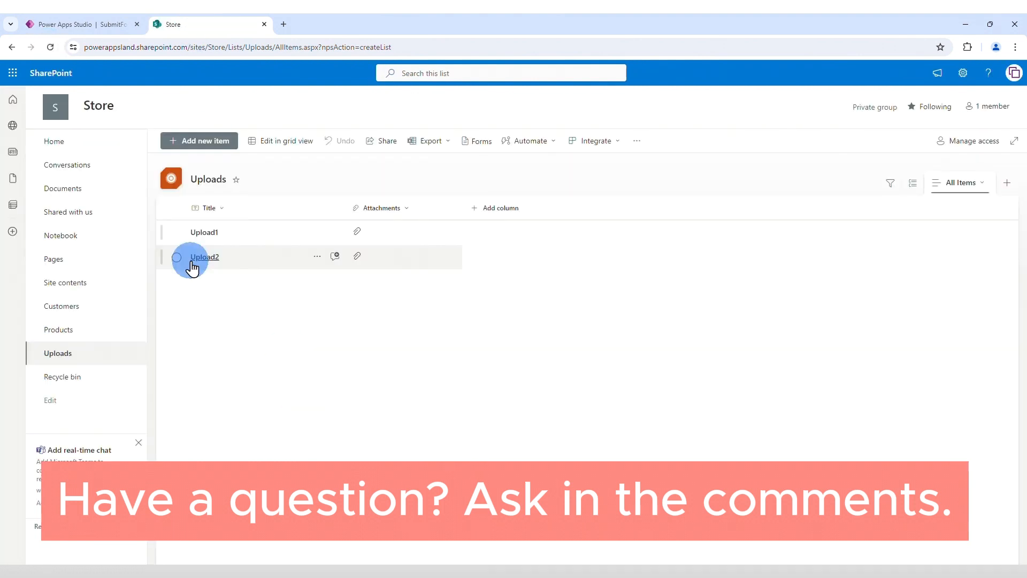
pyautogui.click(358, 255)
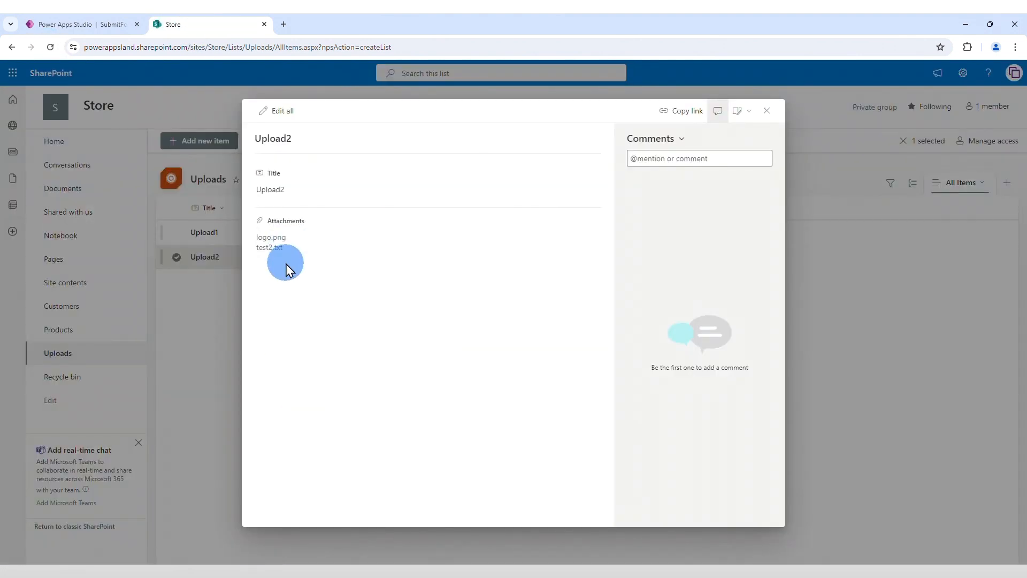
pyautogui.click(281, 241)
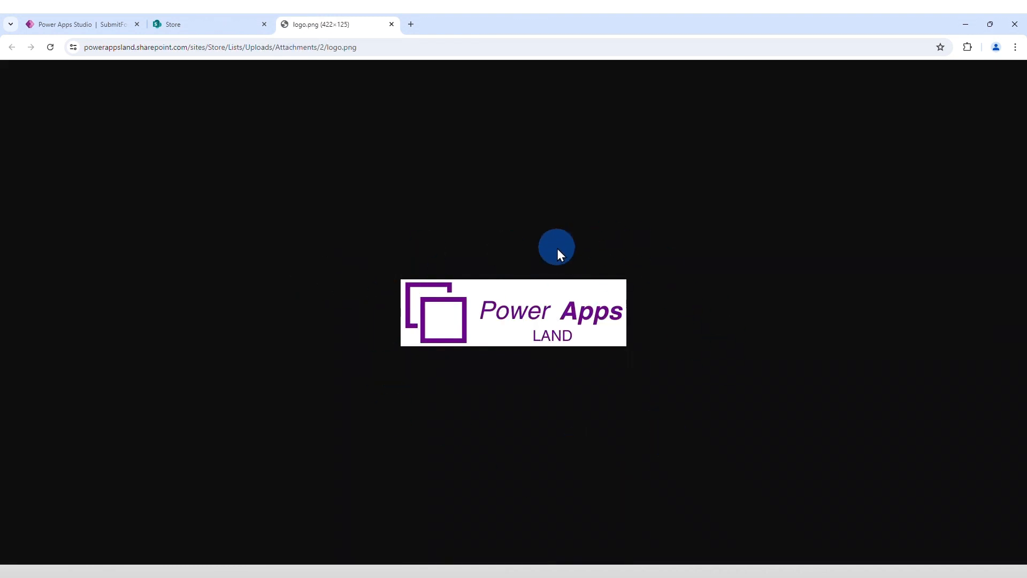
pyautogui.click(391, 24)
pyautogui.click(280, 254)
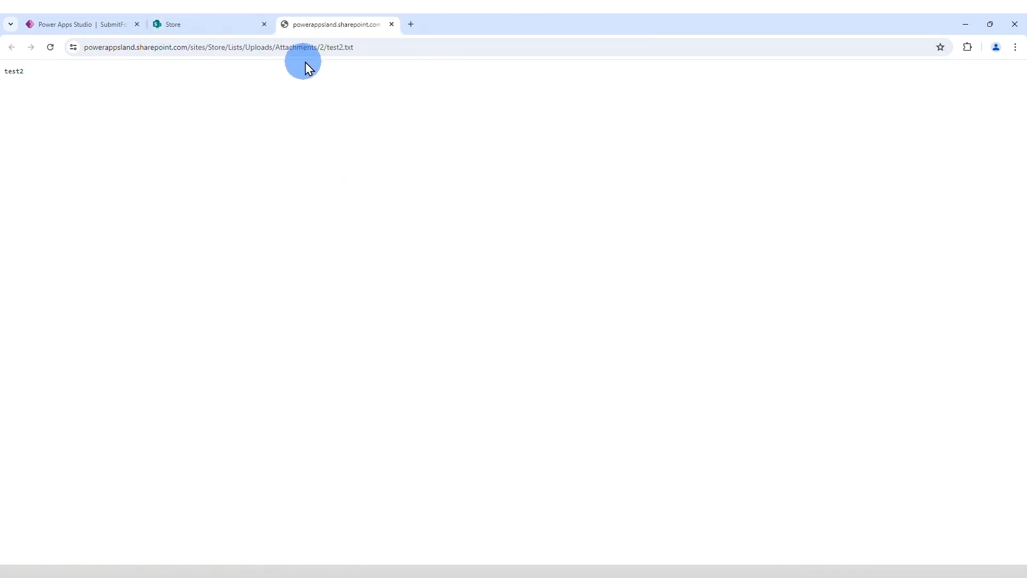
pyautogui.hotkey('ctrl', 'w')
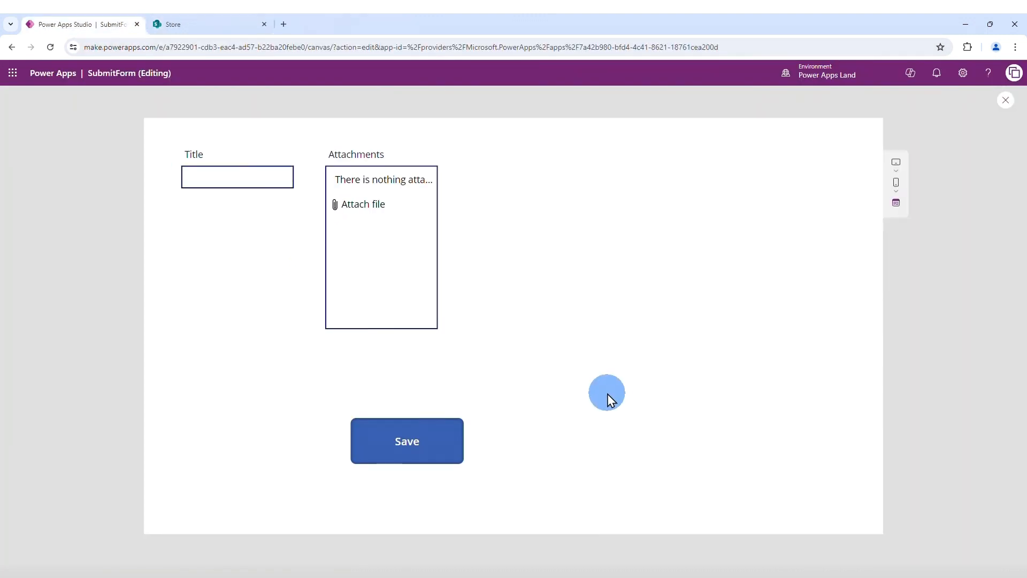